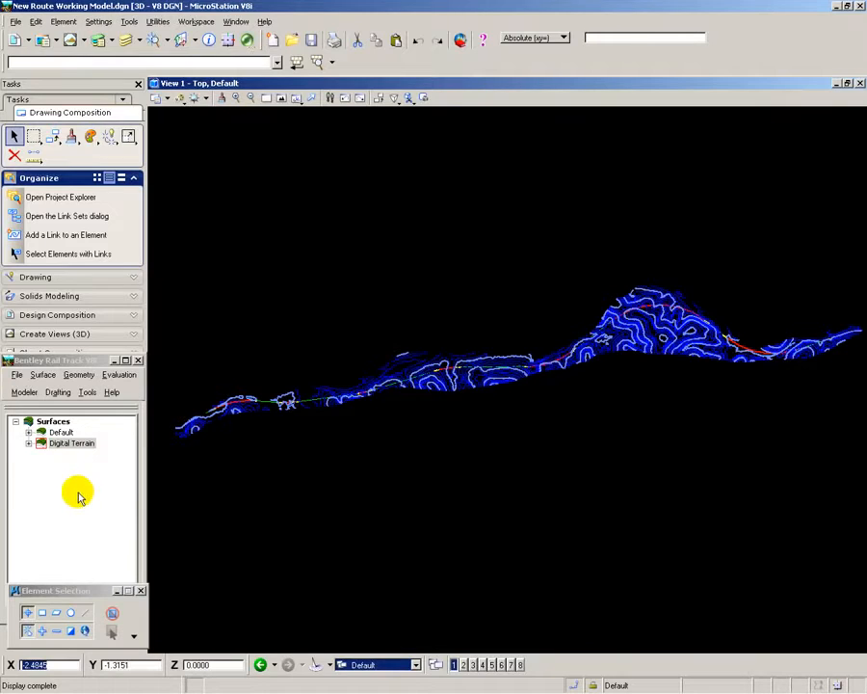
- Open Roadway Designer and create a new roadway design file named Example Route 1 in the project folder
{"action": "scroll", "coordinate": [249, 405], "scroll_direction": "up", "scroll_amount": 5}
{"action": "scroll", "coordinate": [250, 403], "scroll_direction": "down", "scroll_amount": 6}
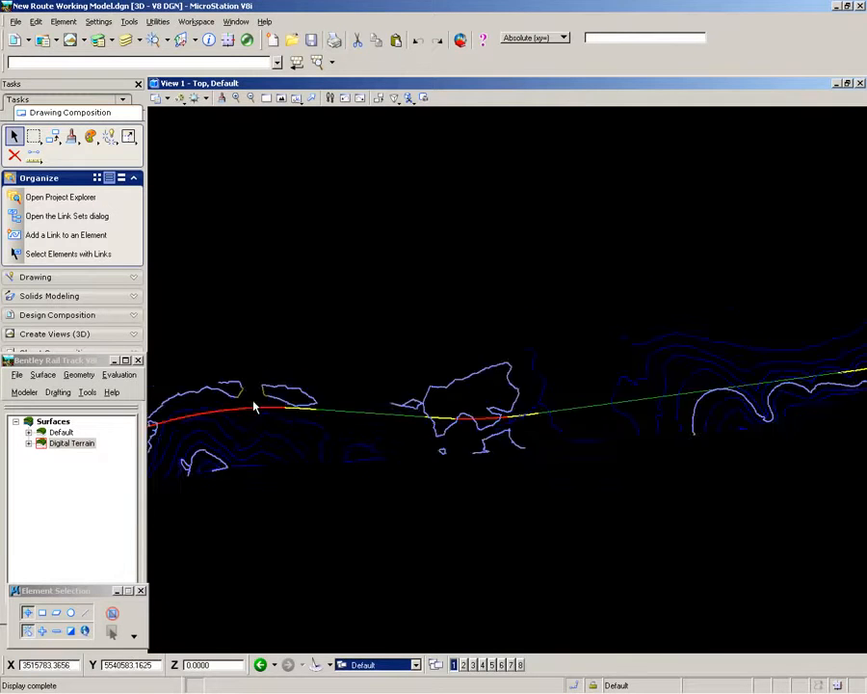
{"action": "left_click", "coordinate": [26, 393]}
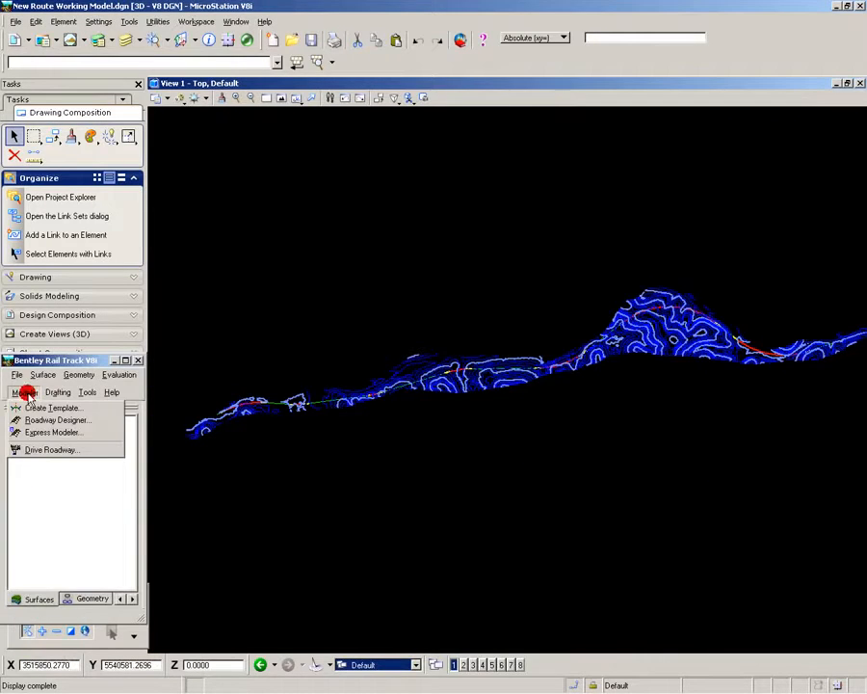
{"action": "left_click", "coordinate": [34, 422]}
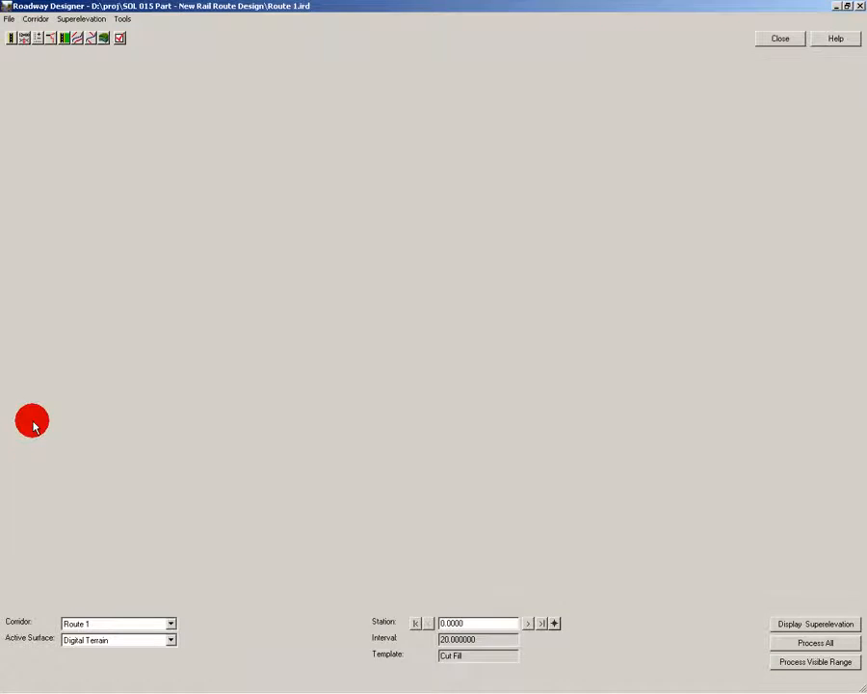
{"action": "left_click", "coordinate": [8, 20]}
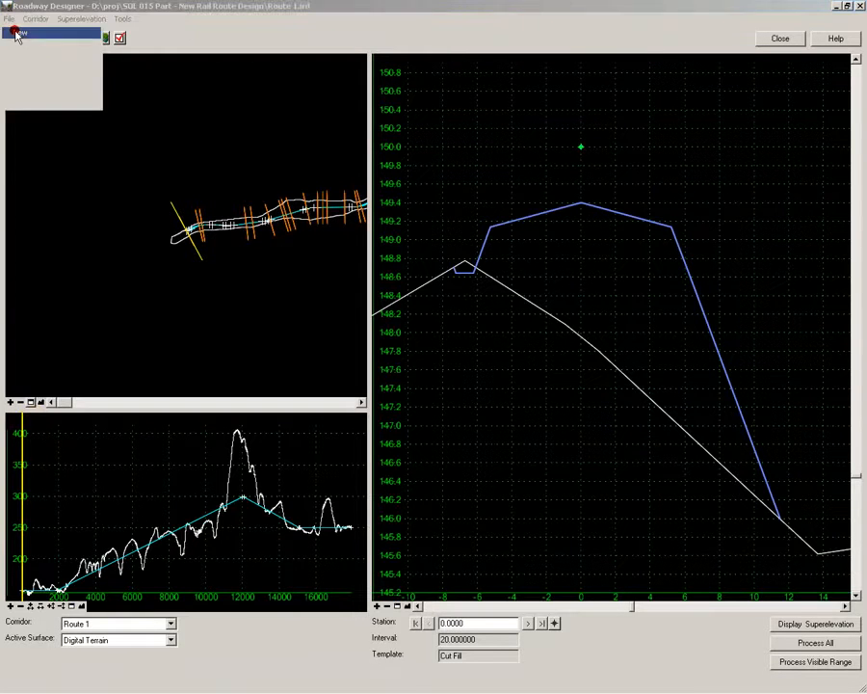
{"action": "left_click", "coordinate": [18, 32]}
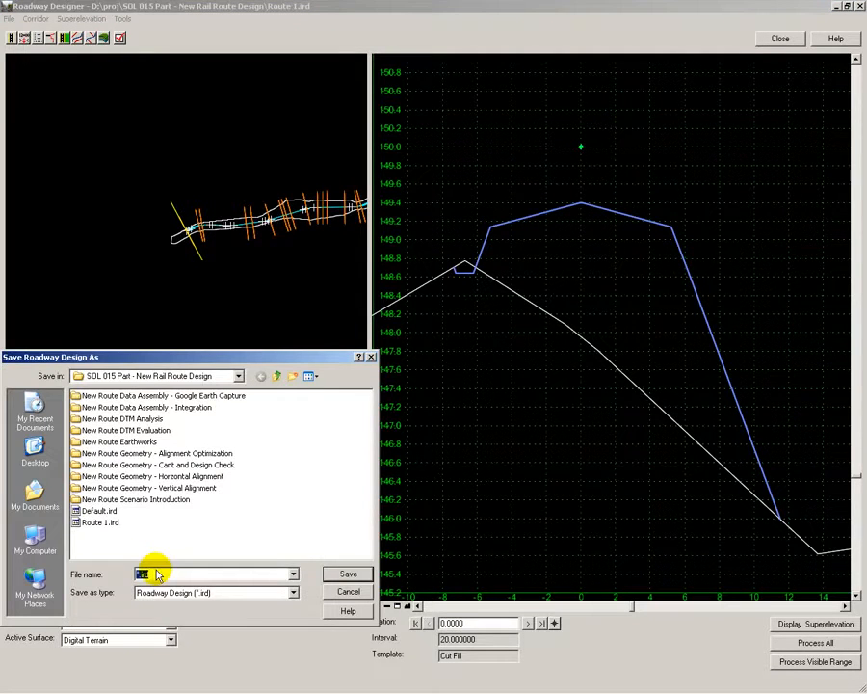
{"action": "type", "text": "Example Route 1"}
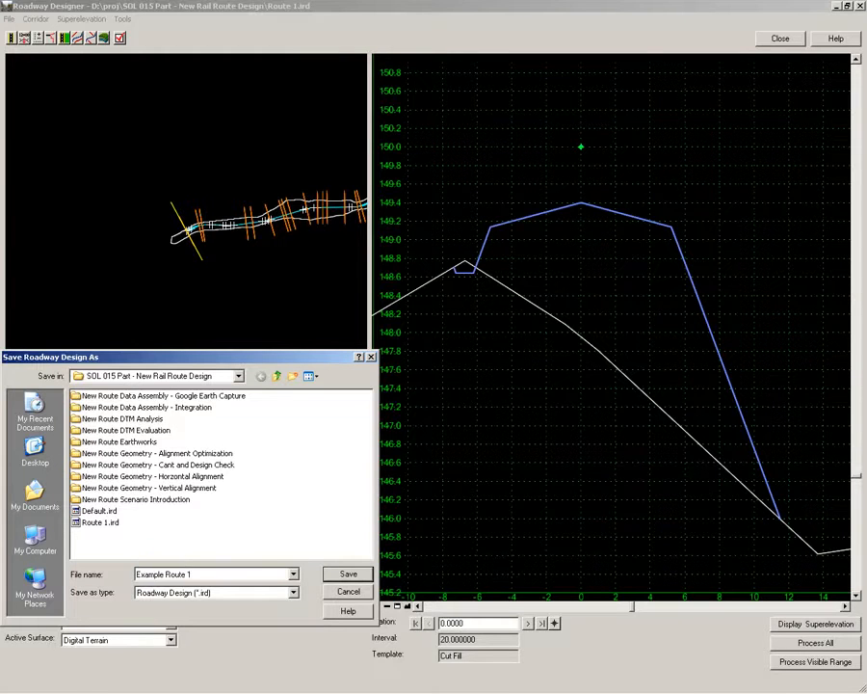
{"action": "left_click", "coordinate": [342, 574]}
- Add an alignment corridor named Example Route 1 based on horizontal alignment Route 1 and vertical alignment VA
{"action": "left_click", "coordinate": [12, 38]}
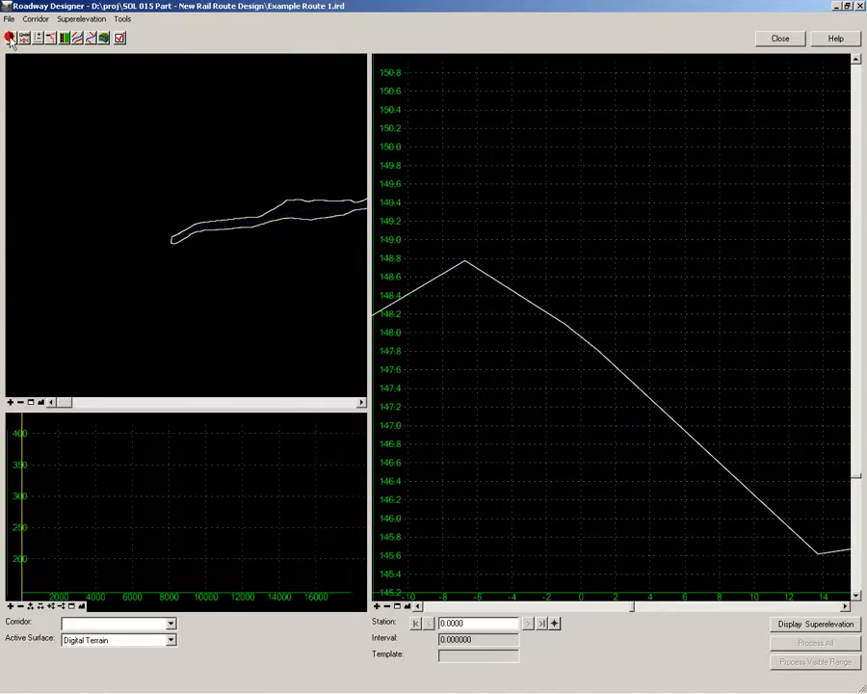
{"action": "type", "text": "Example Route 1"}
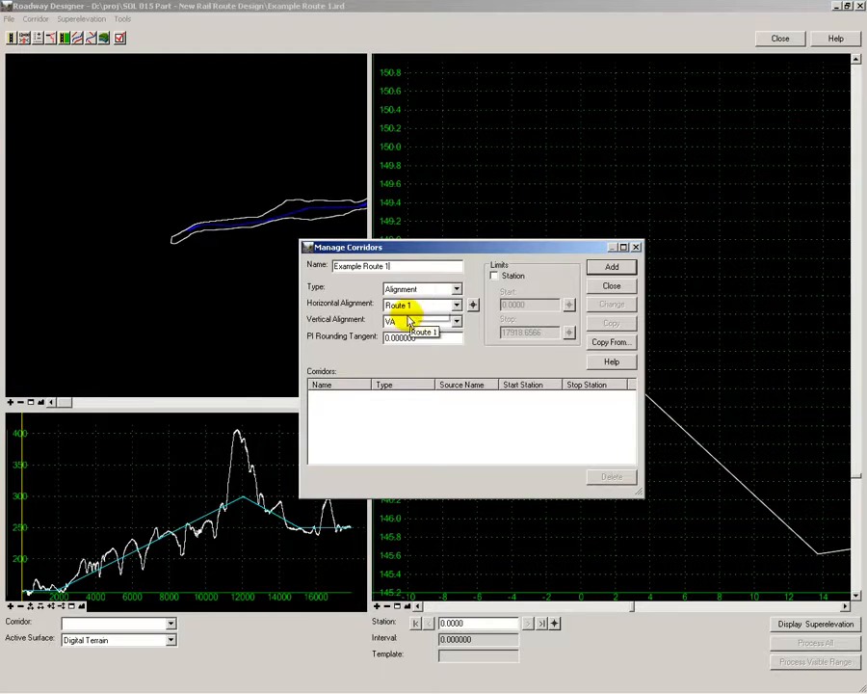
{"action": "left_click", "coordinate": [622, 269]}
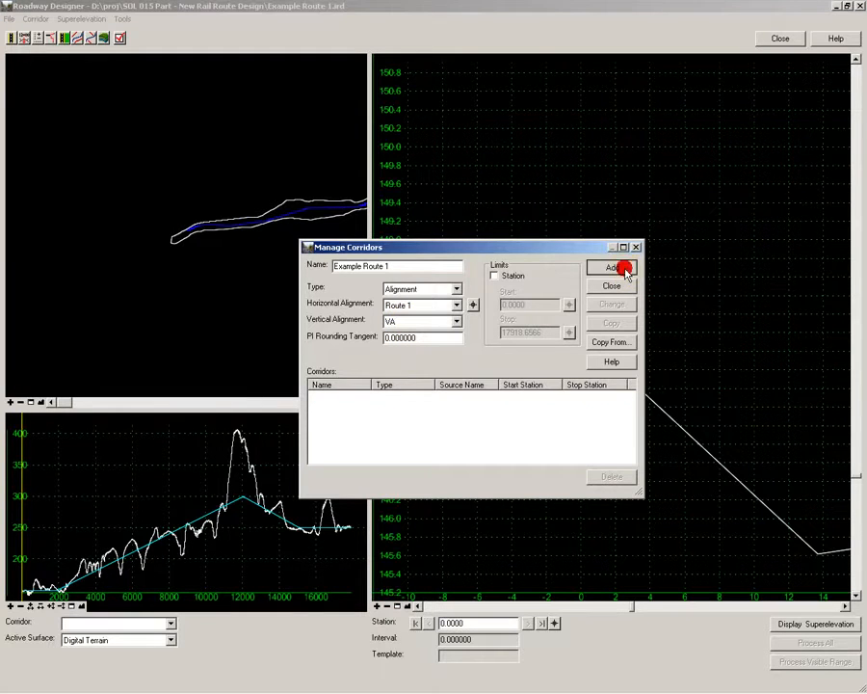
{"action": "left_click", "coordinate": [617, 287]}
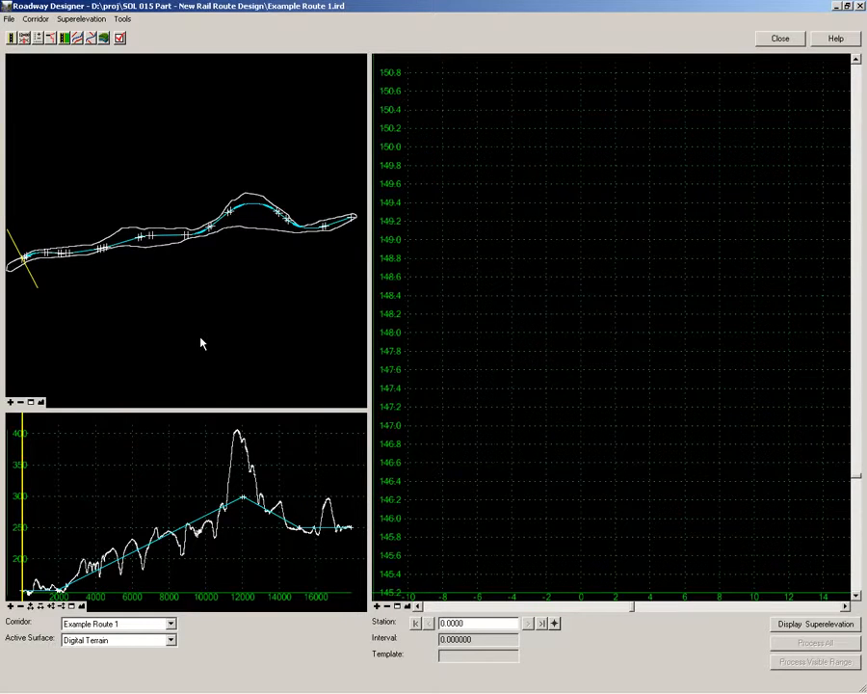
- Add a Cut Fill template drop from the default library at station 0 of the Example Route 1 corridor
{"action": "left_click_drag", "start_coordinate": [22, 529], "coordinate": [0, 533]}
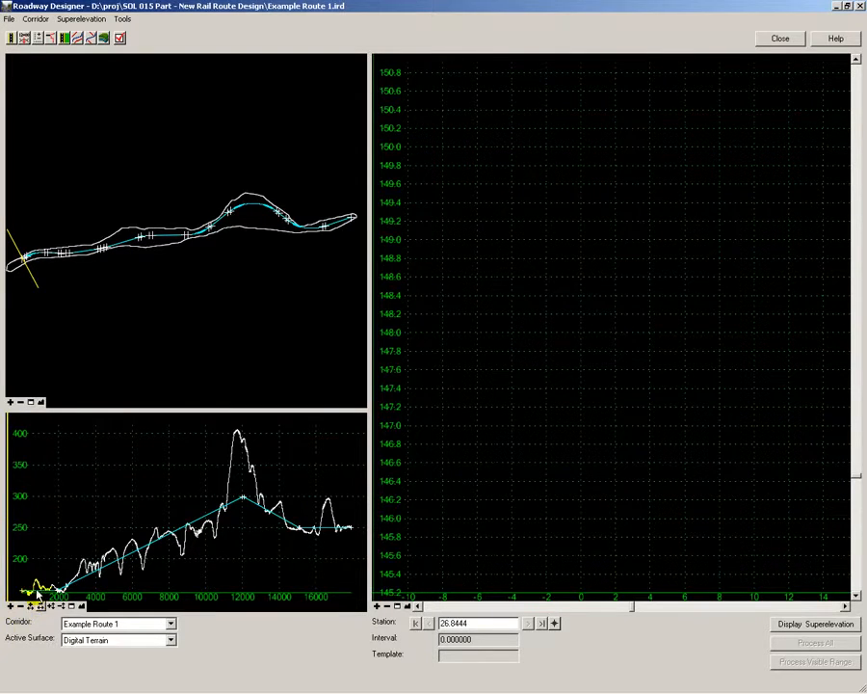
{"action": "middle_click_drag", "start_coordinate": [38, 592], "coordinate": [140, 529]}
{"action": "scroll", "coordinate": [142, 532], "scroll_direction": "up", "scroll_amount": 3}
{"action": "scroll", "coordinate": [141, 531], "scroll_direction": "up", "scroll_amount": 3}
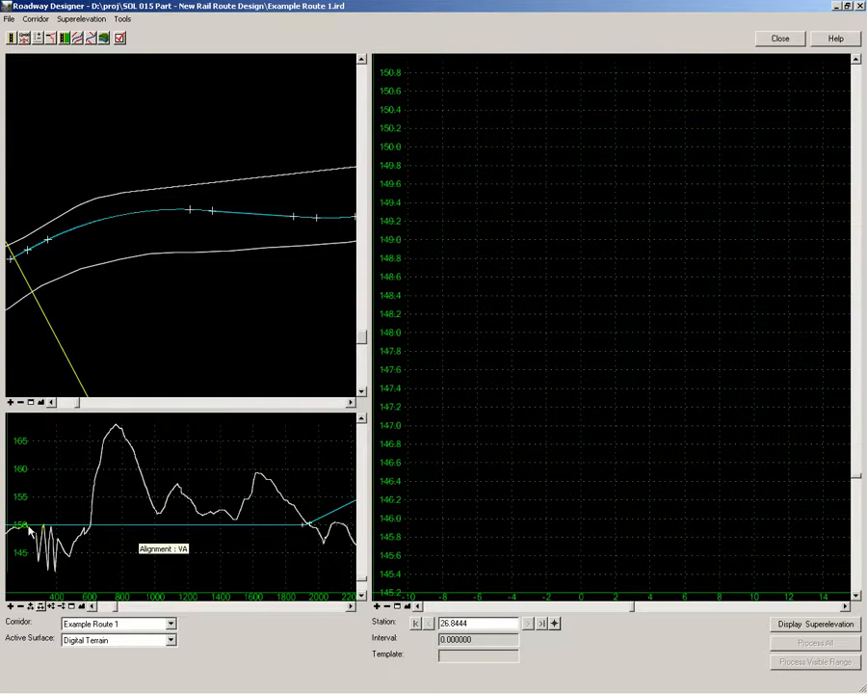
{"action": "middle_click_drag", "start_coordinate": [124, 537], "coordinate": [171, 526]}
{"action": "left_click", "coordinate": [24, 38]}
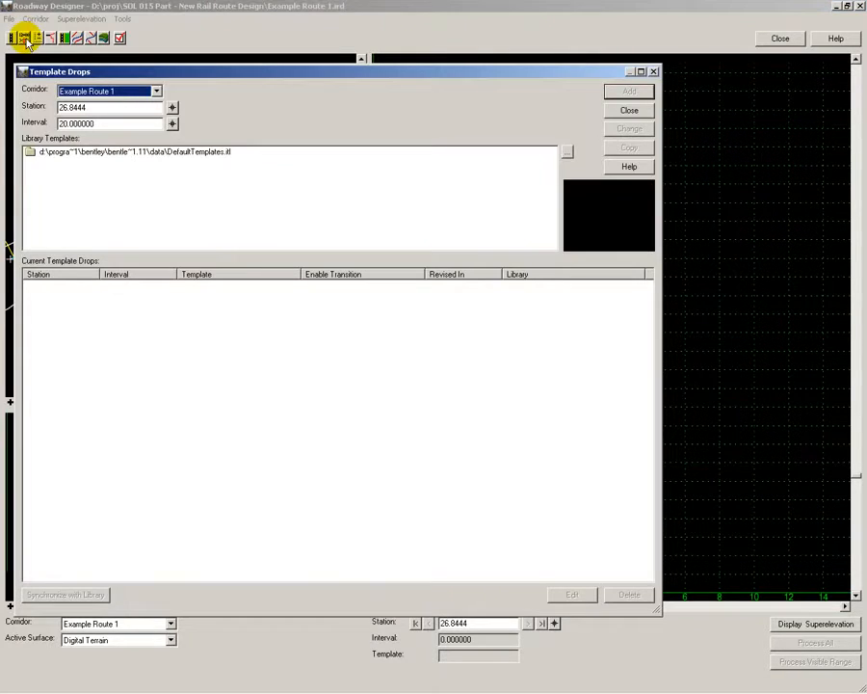
{"action": "left_click", "coordinate": [32, 152]}
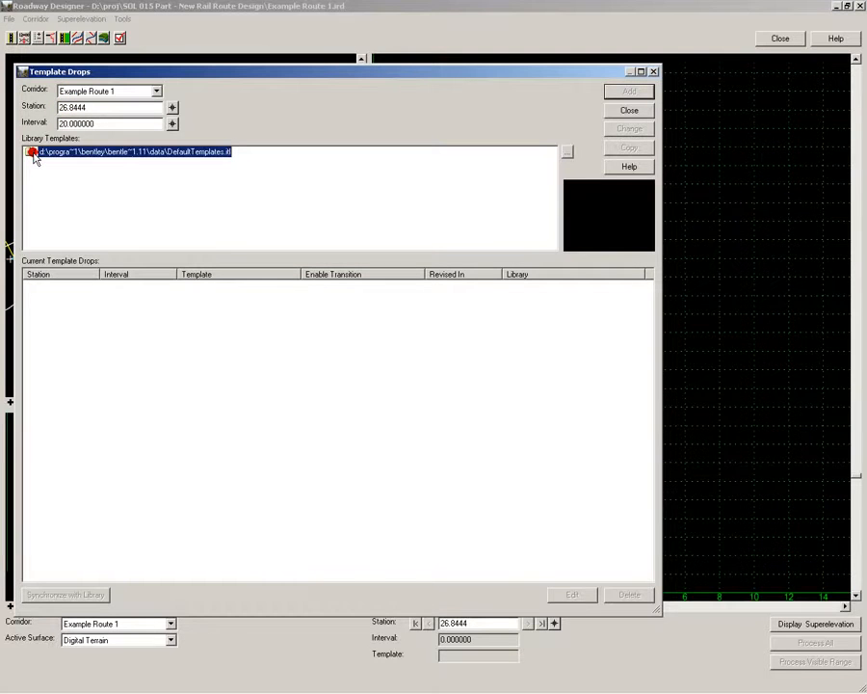
{"action": "left_click", "coordinate": [30, 151]}
{"action": "left_click", "coordinate": [61, 217]}
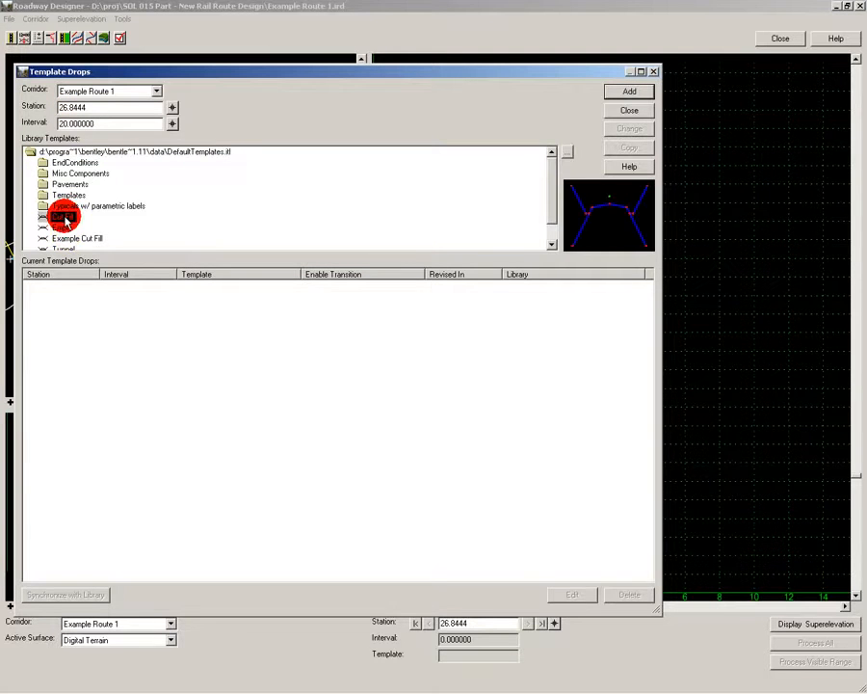
{"action": "left_click_drag", "start_coordinate": [94, 108], "coordinate": [51, 109]}
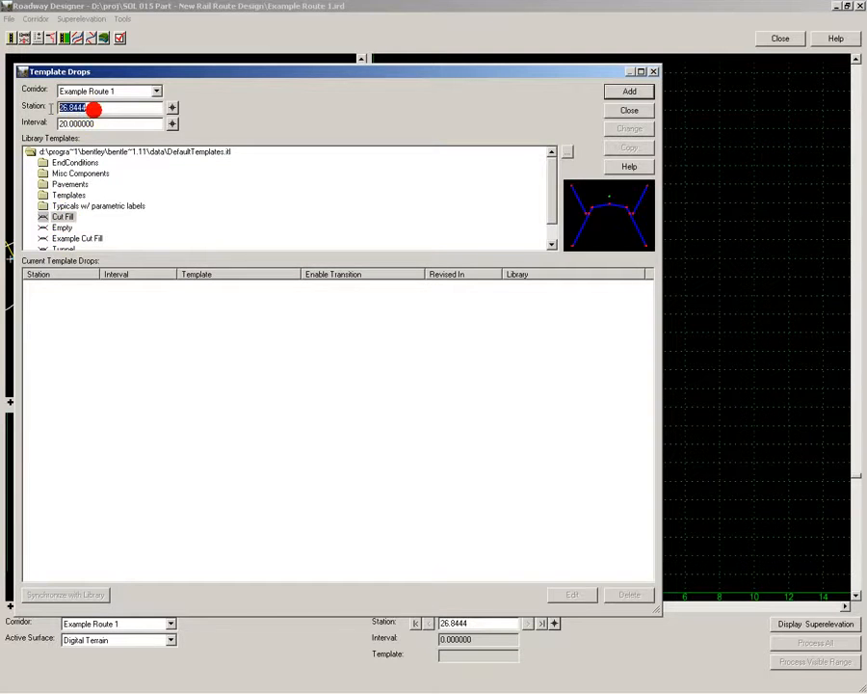
{"action": "type", "text": "0"}
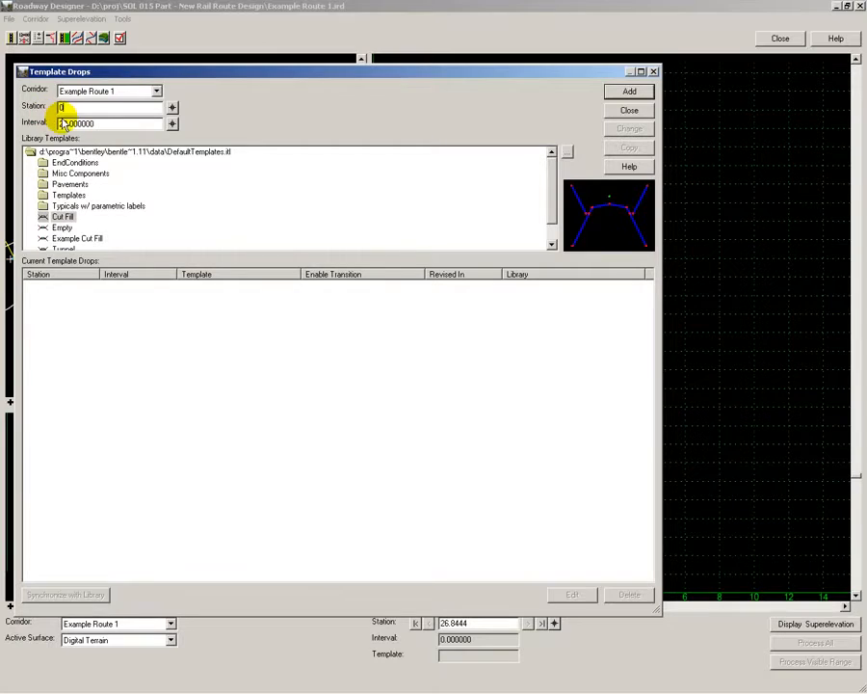
{"action": "left_click", "coordinate": [645, 92]}
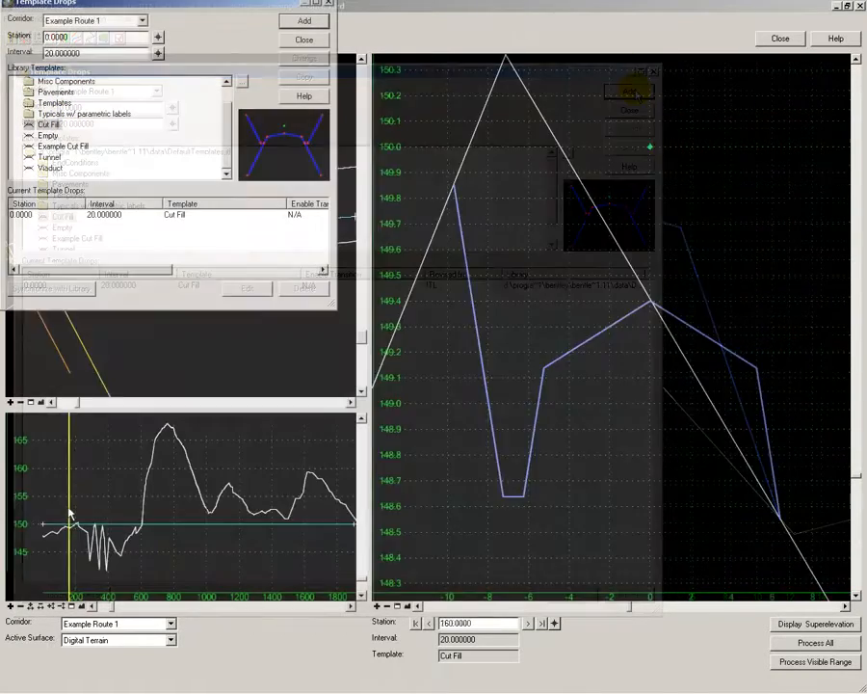
- Move the cross-section to station 640, where the deep cut begins, and add a Cut Fill template drop at station 639
{"action": "left_click_drag", "start_coordinate": [70, 516], "coordinate": [142, 514]}
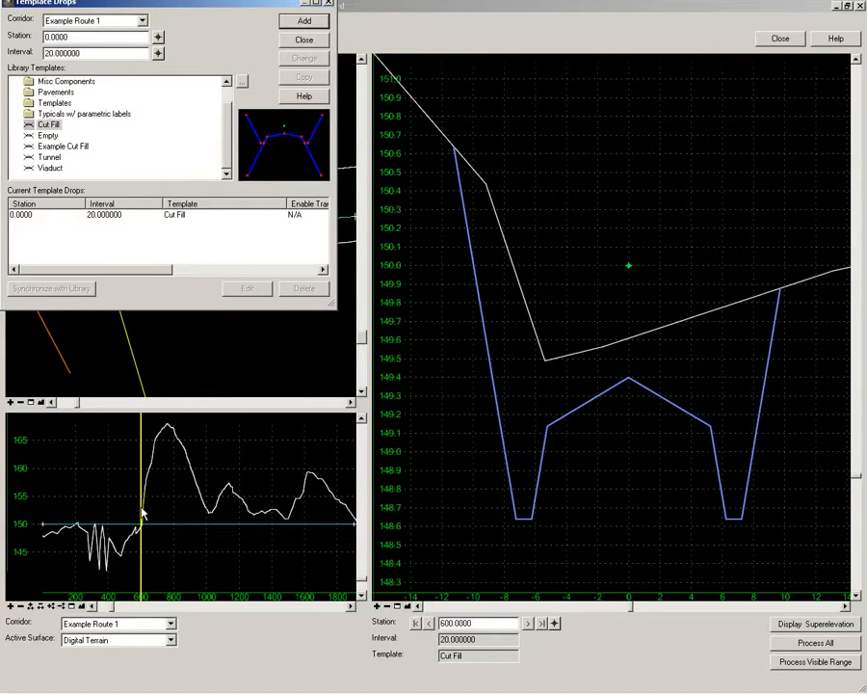
{"action": "left_click", "coordinate": [527, 623]}
{"action": "left_click", "coordinate": [526, 623]}
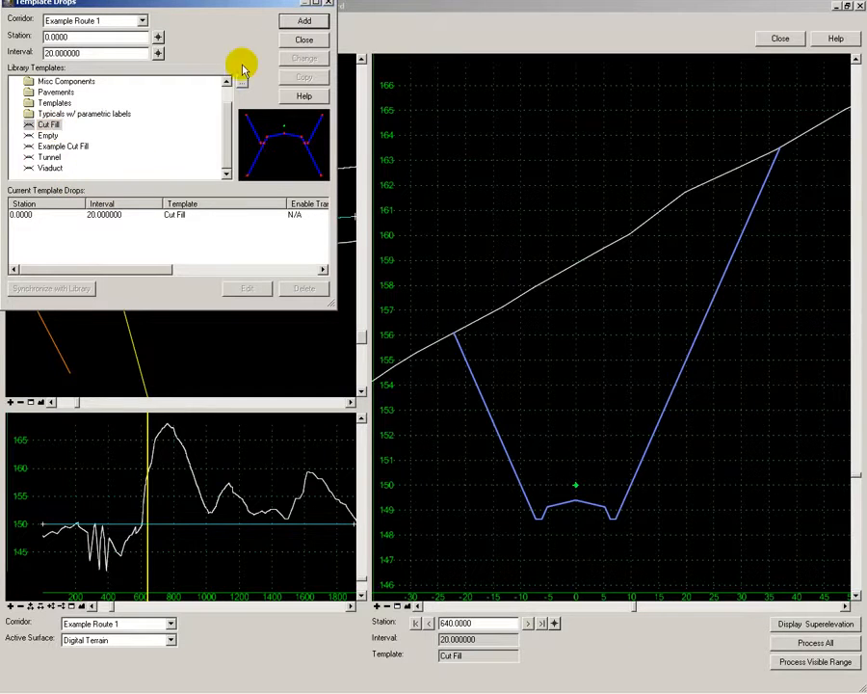
{"action": "double_click", "coordinate": [73, 37]}
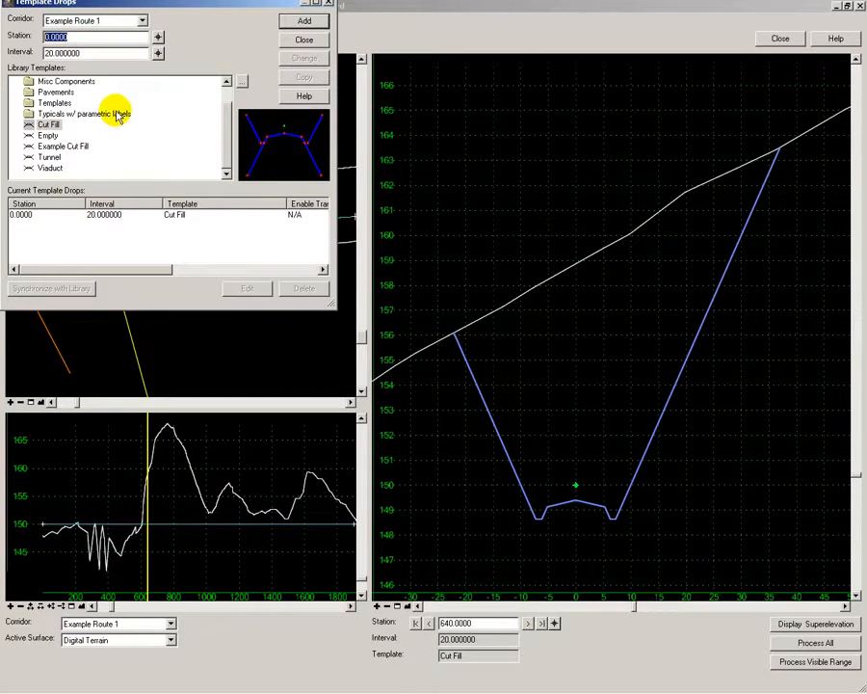
{"action": "type", "text": "6"}
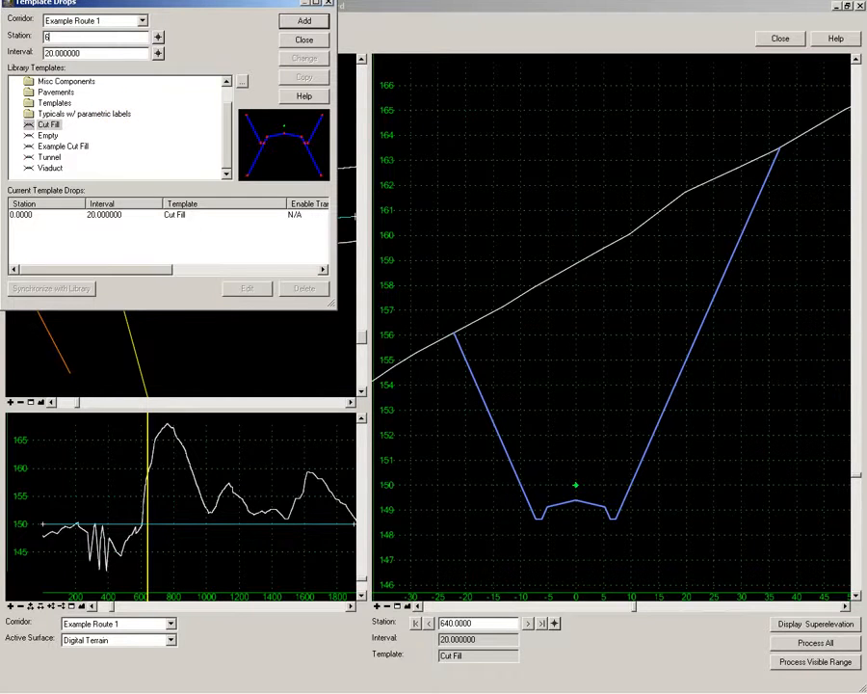
{"action": "type", "text": "39"}
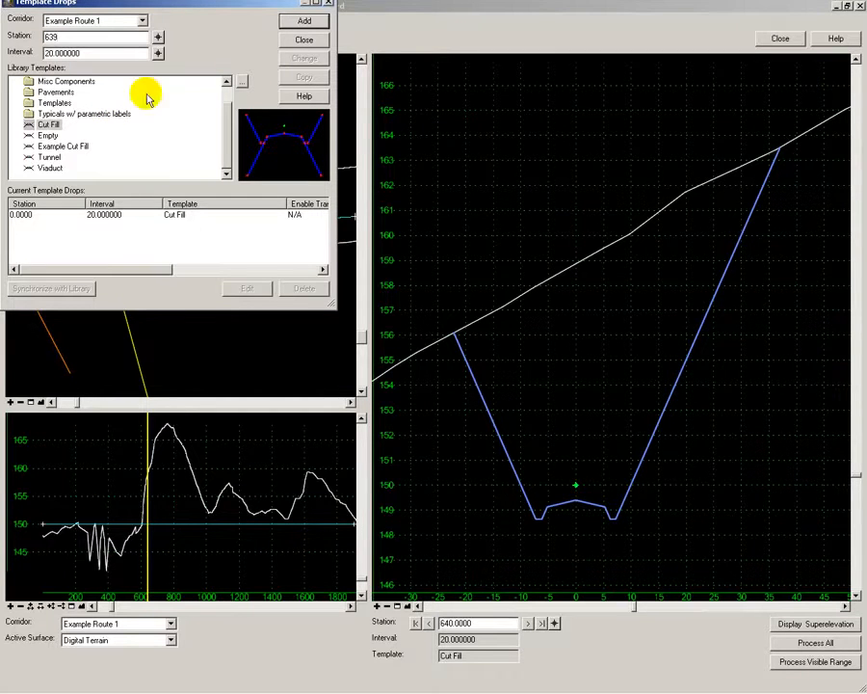
{"action": "left_click", "coordinate": [305, 21]}
- Add a Tunnel template drop at station 640
{"action": "left_click", "coordinate": [81, 42]}
{"action": "left_click_drag", "start_coordinate": [76, 35], "coordinate": [31, 37]}
{"action": "type", "text": "640"}
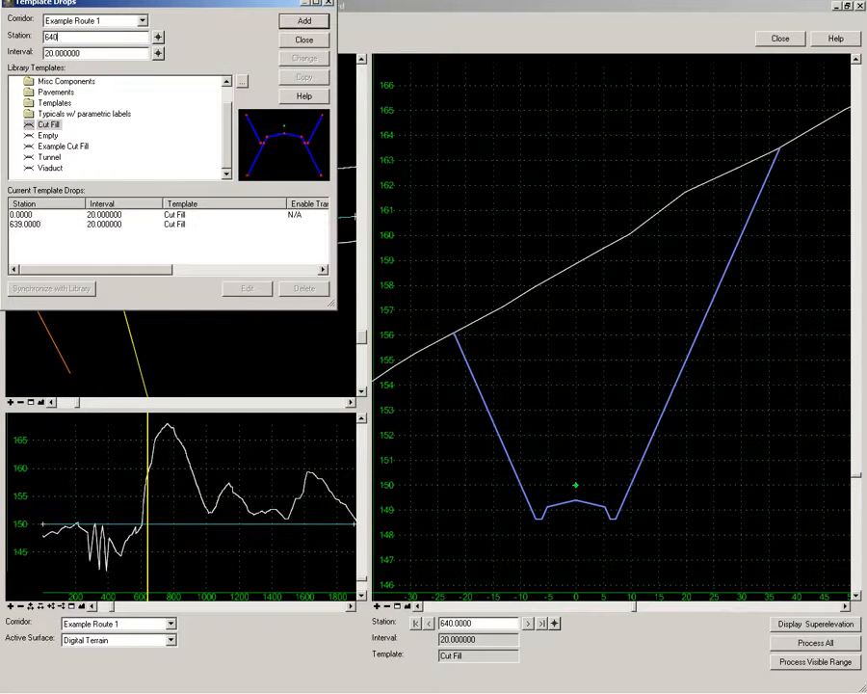
{"action": "left_click", "coordinate": [51, 157]}
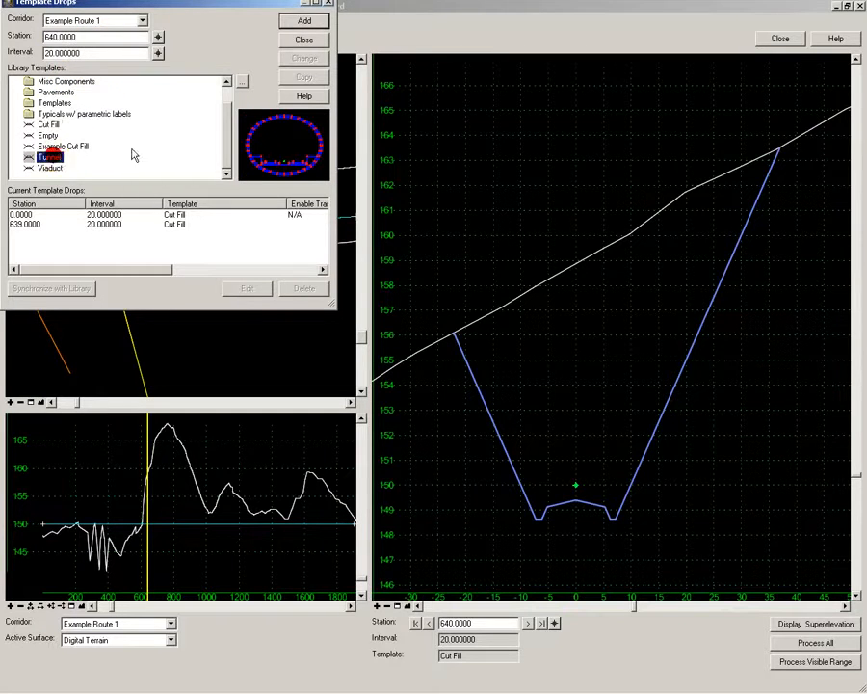
{"action": "left_click", "coordinate": [304, 21]}
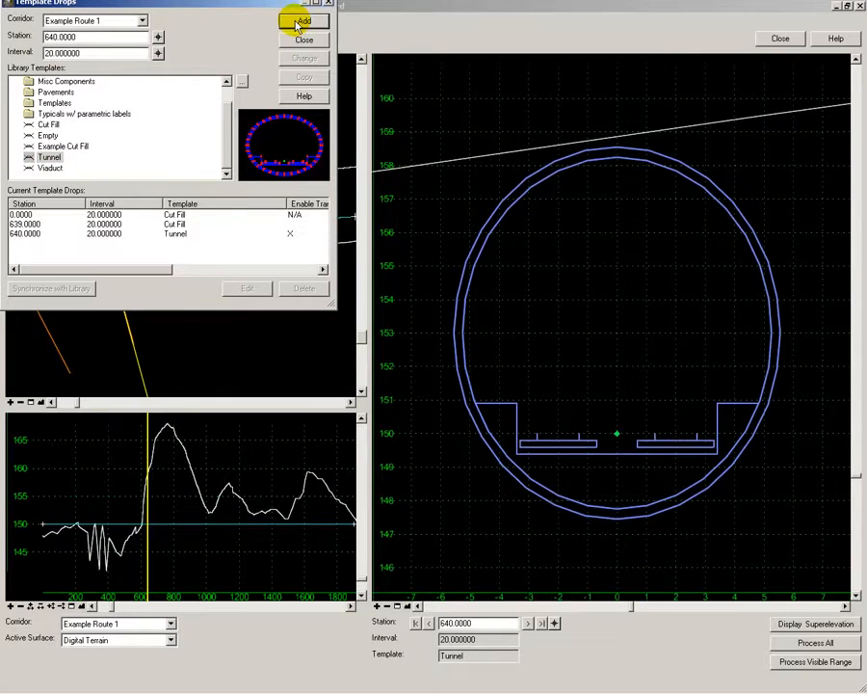
- Move the cross-section to station 900 and end the tunnel with a Tunnel drop at 899 and a Cut Fill drop at 900
{"action": "left_click_drag", "start_coordinate": [148, 509], "coordinate": [192, 509]}
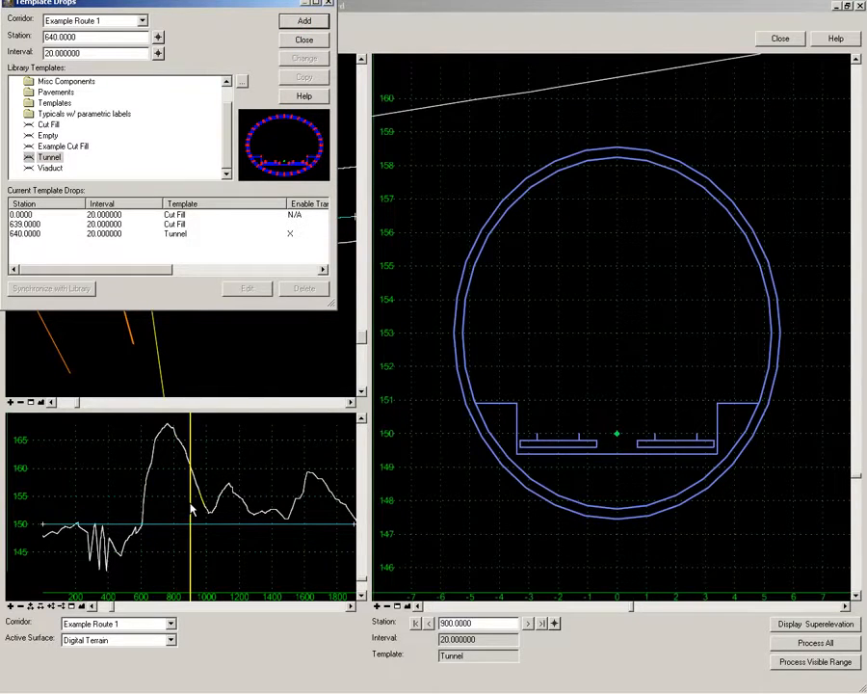
{"action": "left_click", "coordinate": [42, 158]}
{"action": "left_click", "coordinate": [303, 21]}
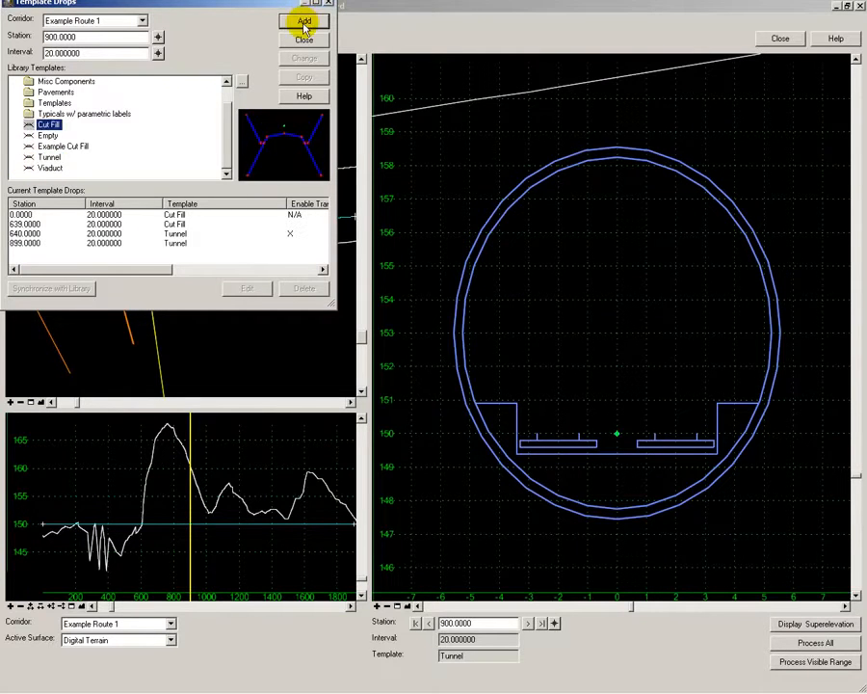
{"action": "left_click", "coordinate": [305, 25]}
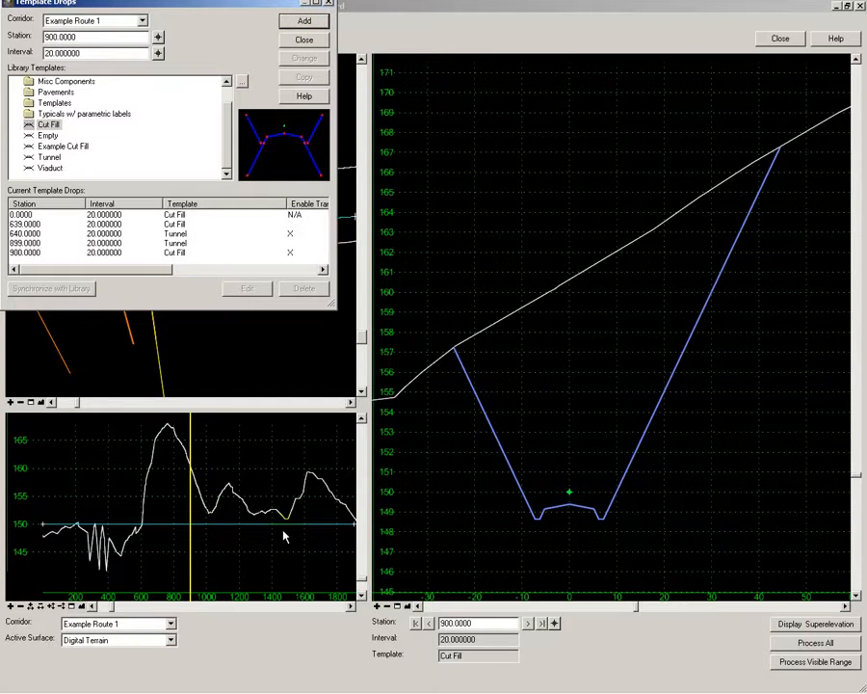
- Move the station further along the profile to examine the terrain and cross-section beyond station 900
{"action": "middle_click_drag", "start_coordinate": [293, 526], "coordinate": [182, 527]}
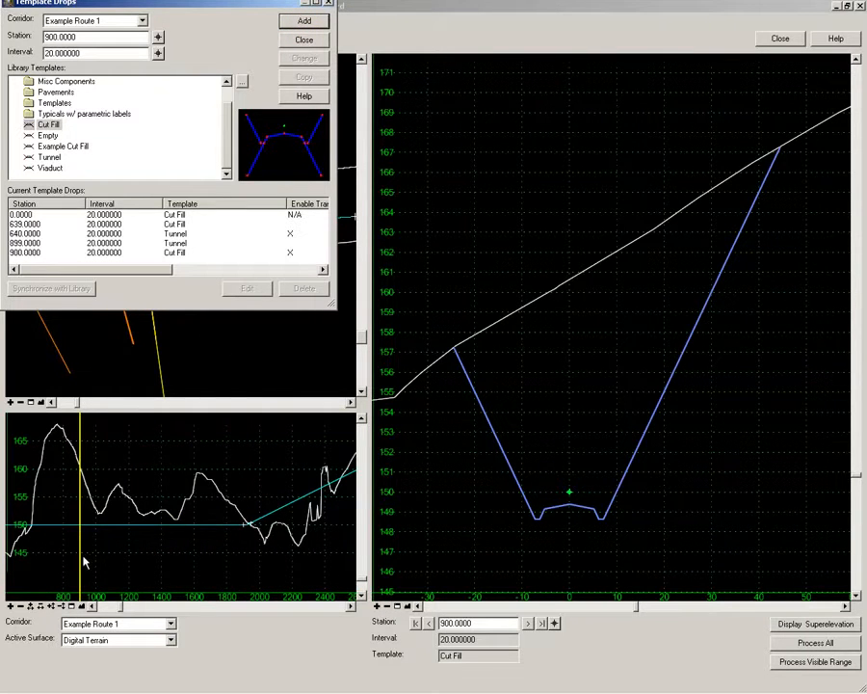
{"action": "left_click_drag", "start_coordinate": [81, 564], "coordinate": [291, 557]}
{"action": "middle_click_drag", "start_coordinate": [291, 558], "coordinate": [207, 534]}
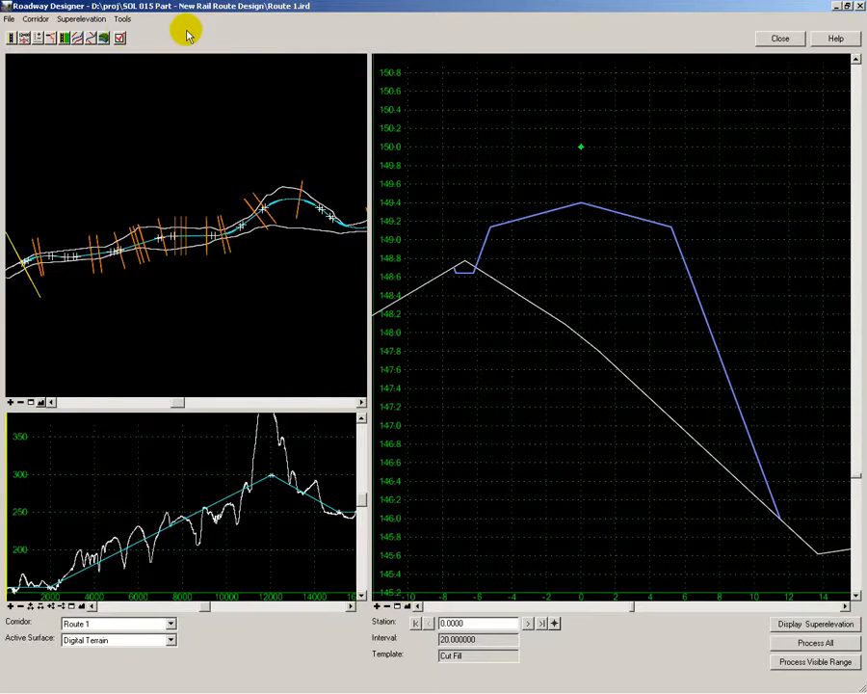
- Create a triangulated design surface from the Route 1 corridor and look through the station results report
{"action": "left_click", "coordinate": [104, 38]}
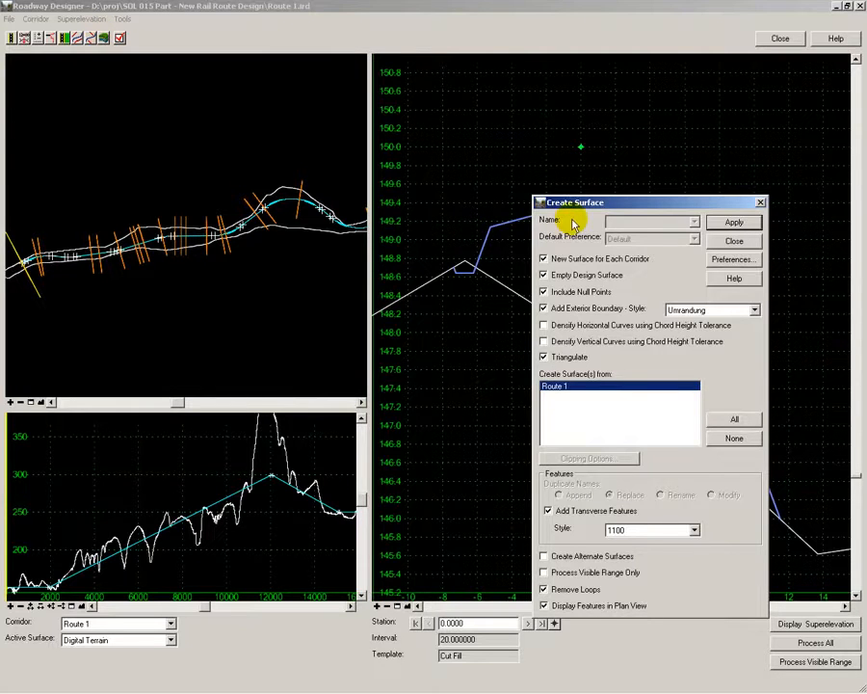
{"action": "left_click", "coordinate": [730, 223]}
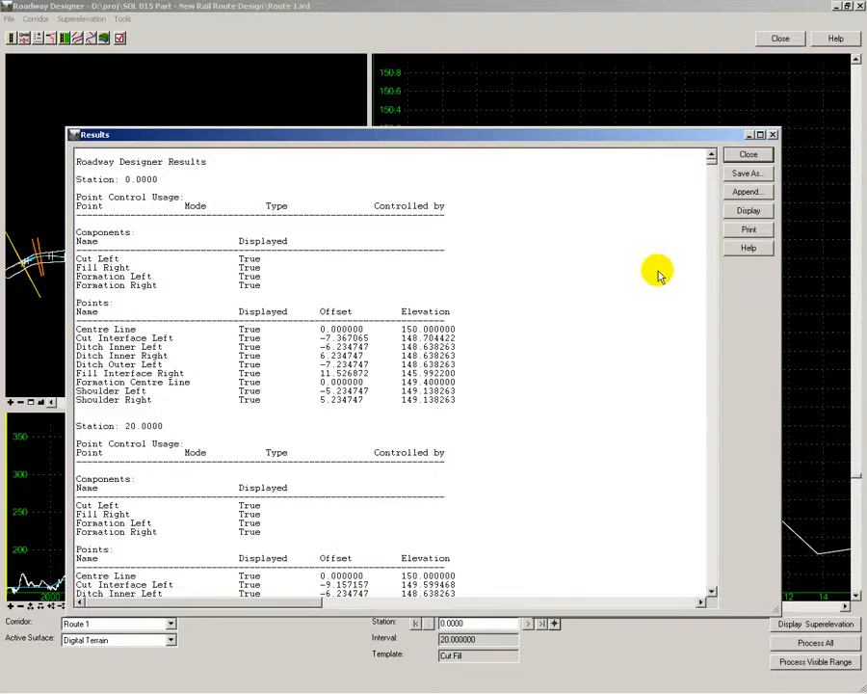
{"action": "left_click_drag", "start_coordinate": [710, 160], "coordinate": [712, 264]}
{"action": "left_click", "coordinate": [748, 155]}
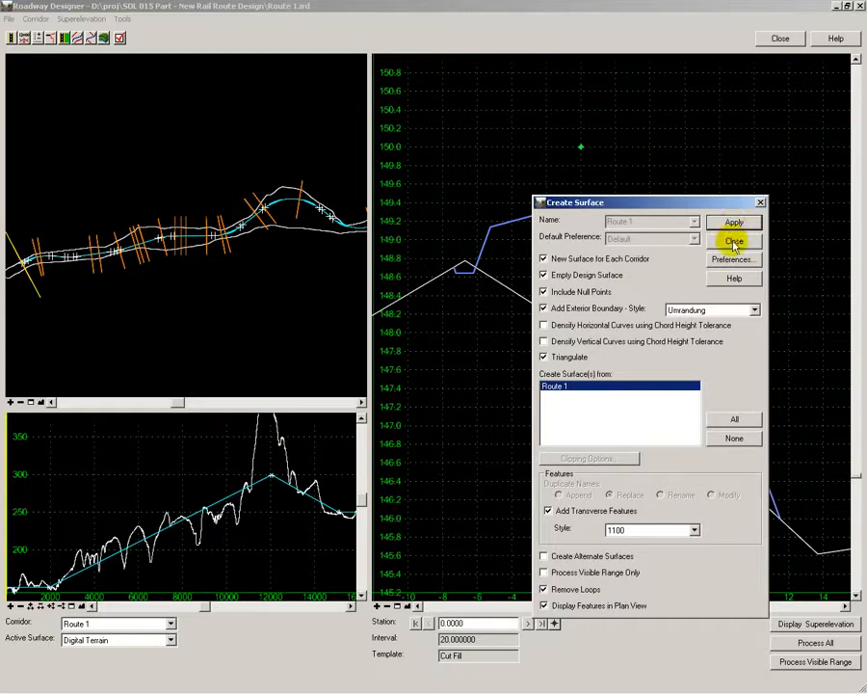
{"action": "left_click", "coordinate": [735, 242]}
- Save the Route 1.ird roadway design and close Roadway Designer
{"action": "left_click", "coordinate": [10, 17]}
{"action": "left_click", "coordinate": [16, 57]}
{"action": "left_click", "coordinate": [8, 18]}
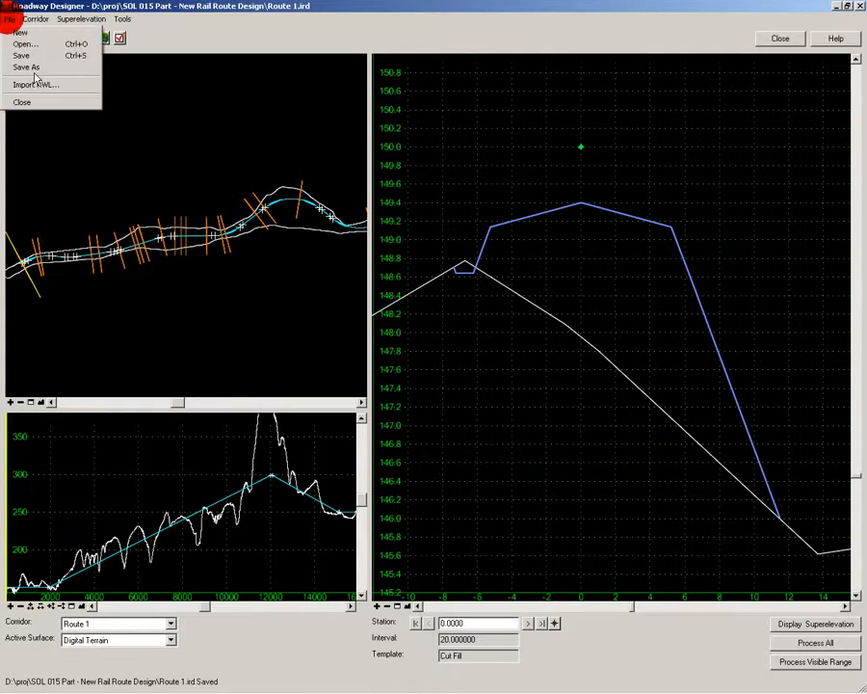
{"action": "left_click", "coordinate": [30, 105]}
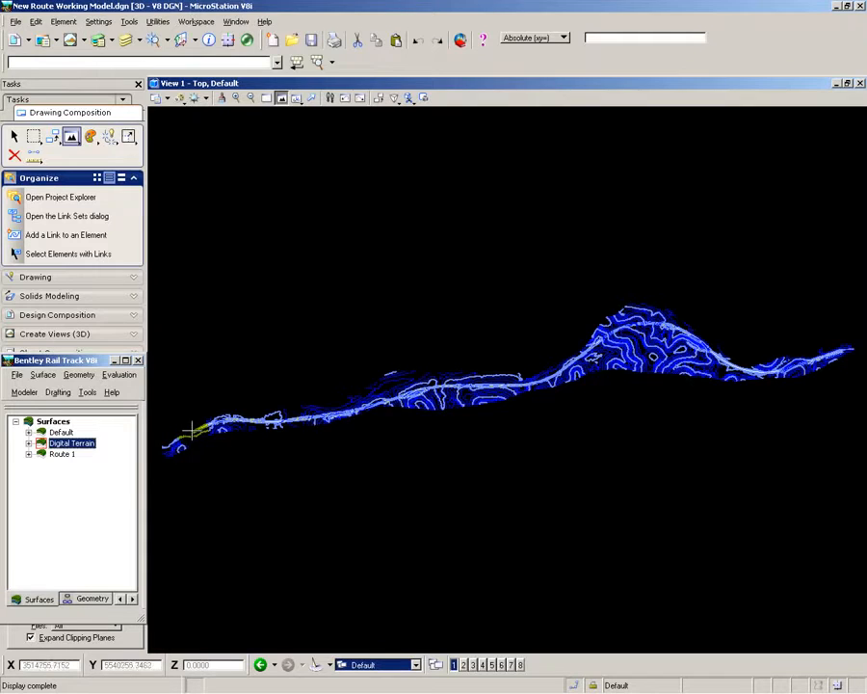
- Examine the Route 1 corridor in plan from start to end, checking the cut/fill slopes, tunnel sections and terrain contours
{"action": "scroll", "coordinate": [188, 433], "scroll_direction": "up", "scroll_amount": 5}
{"action": "scroll", "coordinate": [289, 366], "scroll_direction": "up", "scroll_amount": 3}
{"action": "scroll", "coordinate": [328, 336], "scroll_direction": "down", "scroll_amount": 3}
{"action": "scroll", "coordinate": [340, 333], "scroll_direction": "up", "scroll_amount": 1}
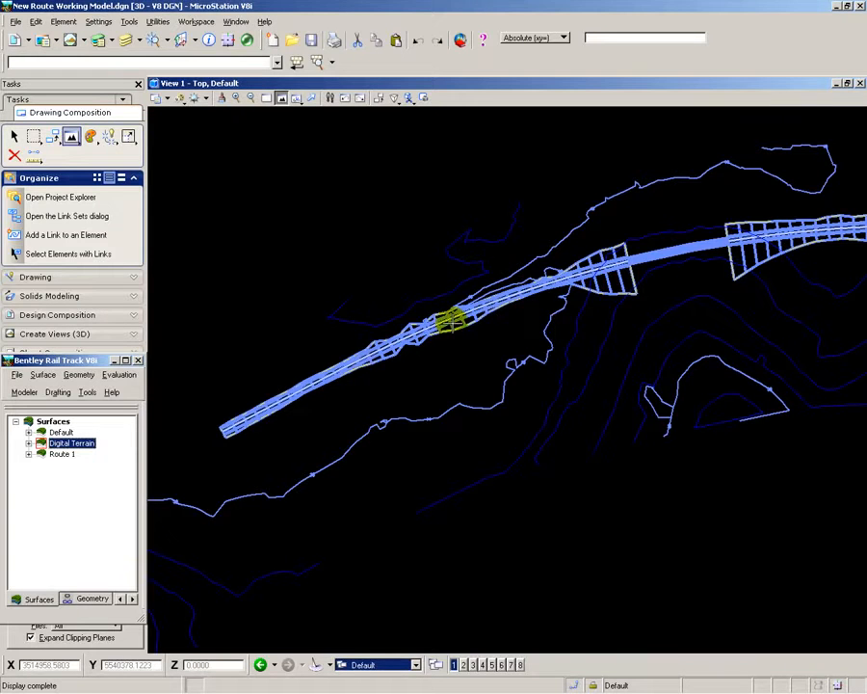
{"action": "middle_click_drag", "start_coordinate": [624, 254], "coordinate": [442, 286]}
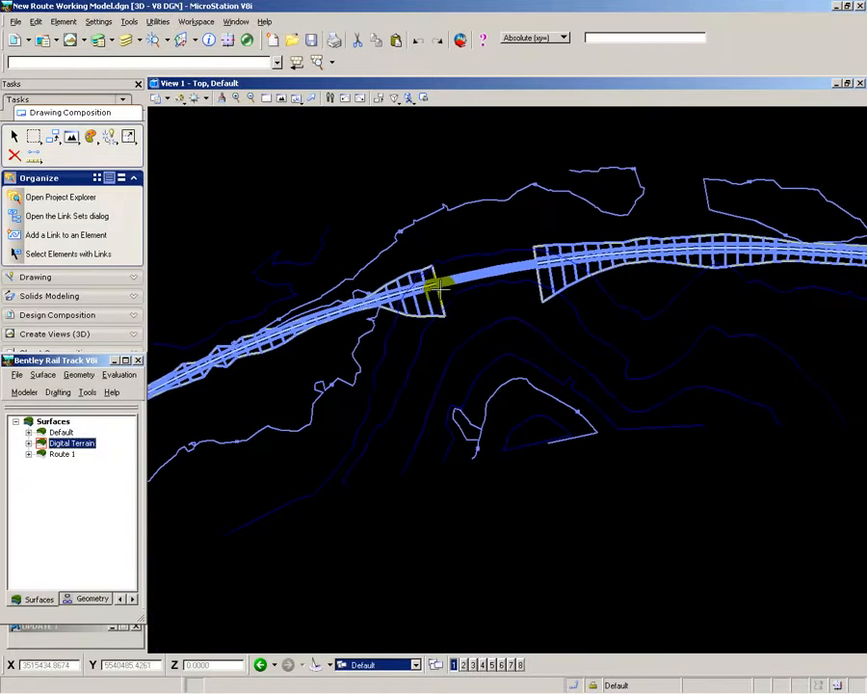
{"action": "middle_click_drag", "start_coordinate": [569, 261], "coordinate": [480, 268]}
{"action": "middle_click_drag", "start_coordinate": [783, 295], "coordinate": [397, 300]}
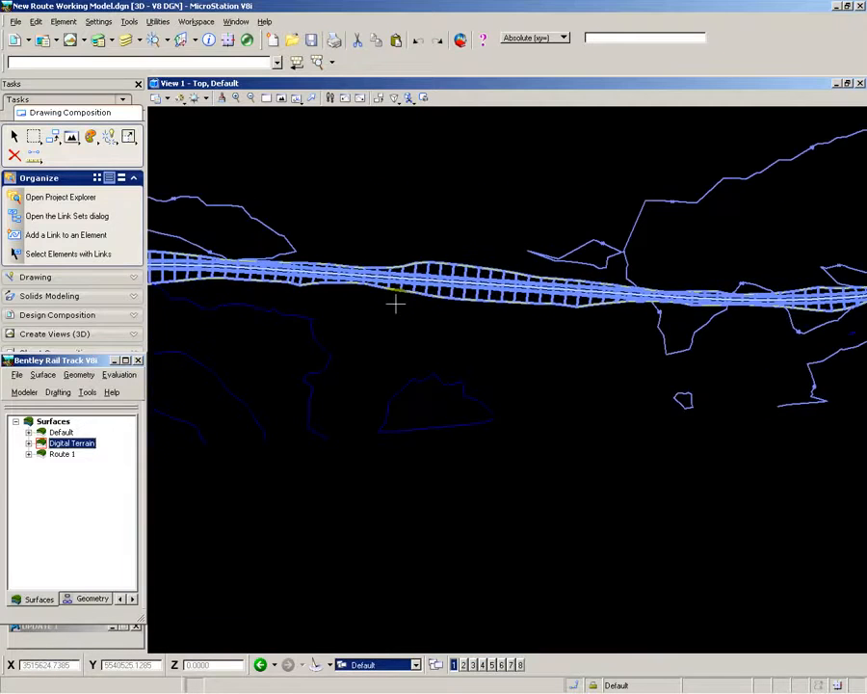
{"action": "middle_click_drag", "start_coordinate": [726, 296], "coordinate": [296, 333]}
{"action": "middle_click_drag", "start_coordinate": [740, 289], "coordinate": [453, 340]}
{"action": "middle_click_drag", "start_coordinate": [667, 324], "coordinate": [540, 341]}
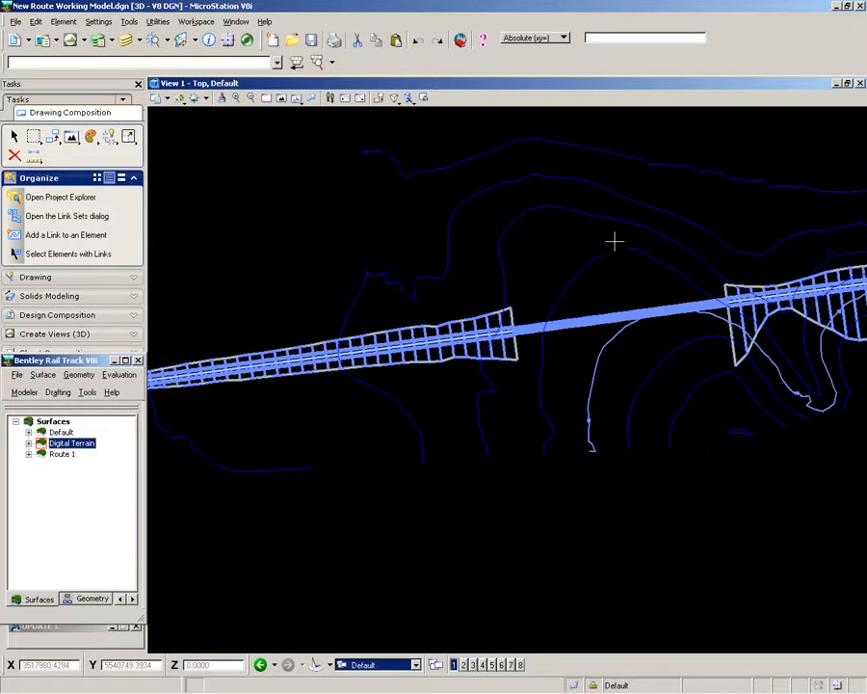
{"action": "mouse_move", "coordinate": [794, 291]}
{"action": "middle_mouse_down"}
{"action": "mouse_move", "coordinate": [526, 291]}
{"action": "mouse_move", "coordinate": [723, 276]}
{"action": "mouse_move", "coordinate": [670, 271]}
{"action": "mouse_move", "coordinate": [439, 318]}
{"action": "mouse_move", "coordinate": [523, 305]}
{"action": "middle_mouse_up"}
{"action": "scroll", "coordinate": [676, 270], "scroll_direction": "down", "scroll_amount": 5}
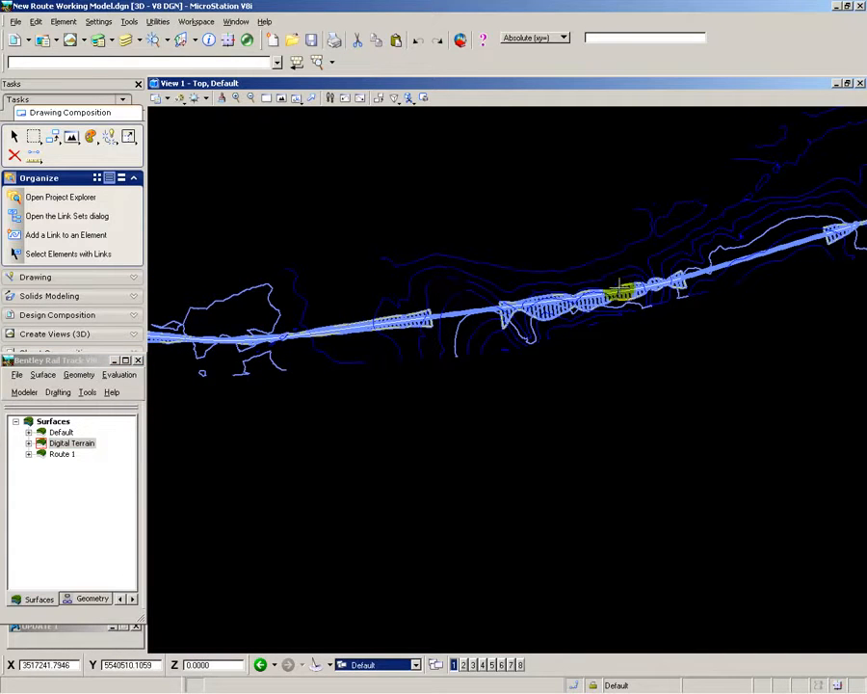
{"action": "scroll", "coordinate": [622, 294], "scroll_direction": "up", "scroll_amount": 5}
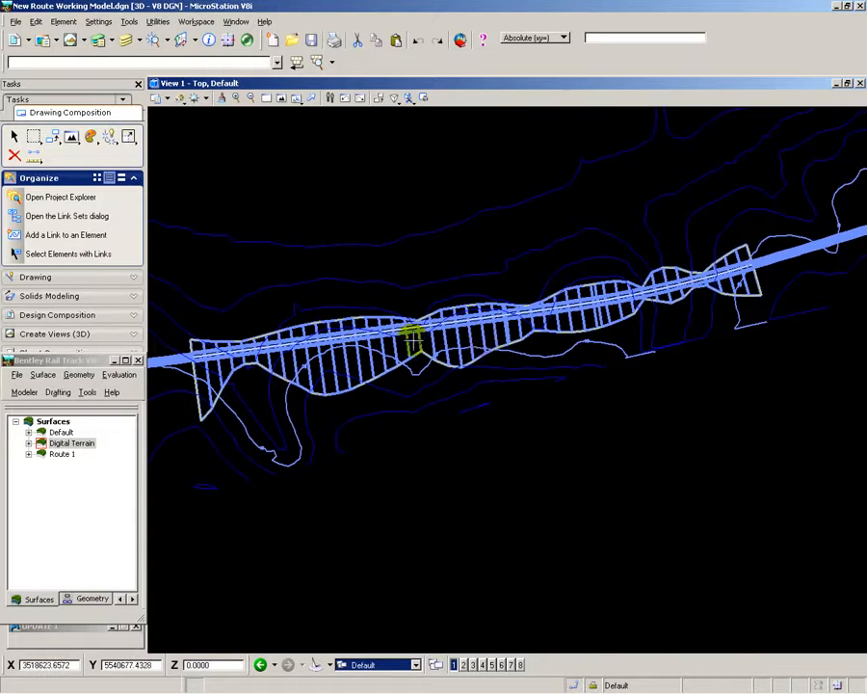
{"action": "middle_click_drag", "start_coordinate": [717, 270], "coordinate": [518, 302]}
{"action": "middle_click_drag", "start_coordinate": [705, 236], "coordinate": [467, 270]}
{"action": "scroll", "coordinate": [467, 270], "scroll_direction": "down", "scroll_amount": 1}
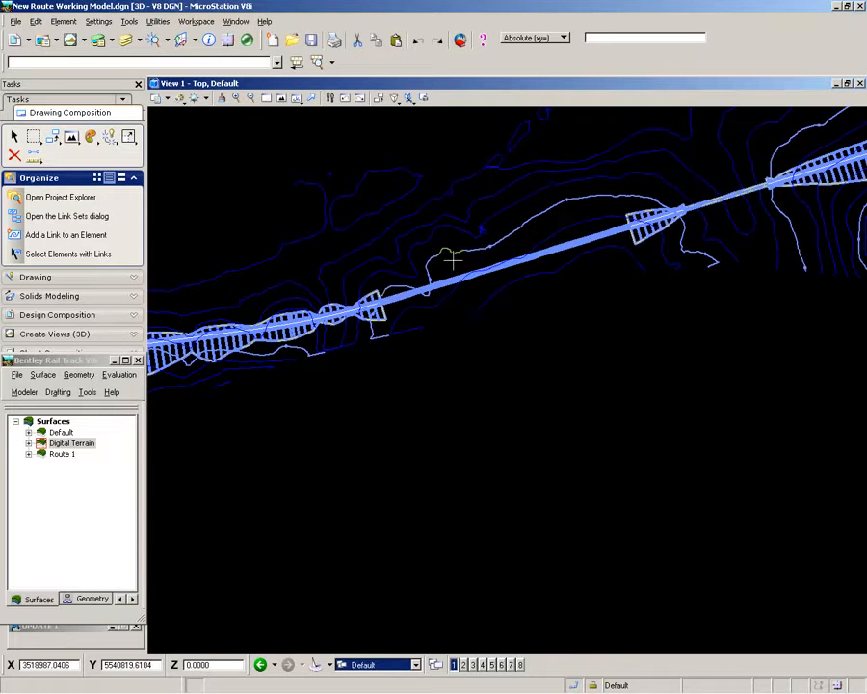
{"action": "middle_click_drag", "start_coordinate": [691, 208], "coordinate": [542, 214]}
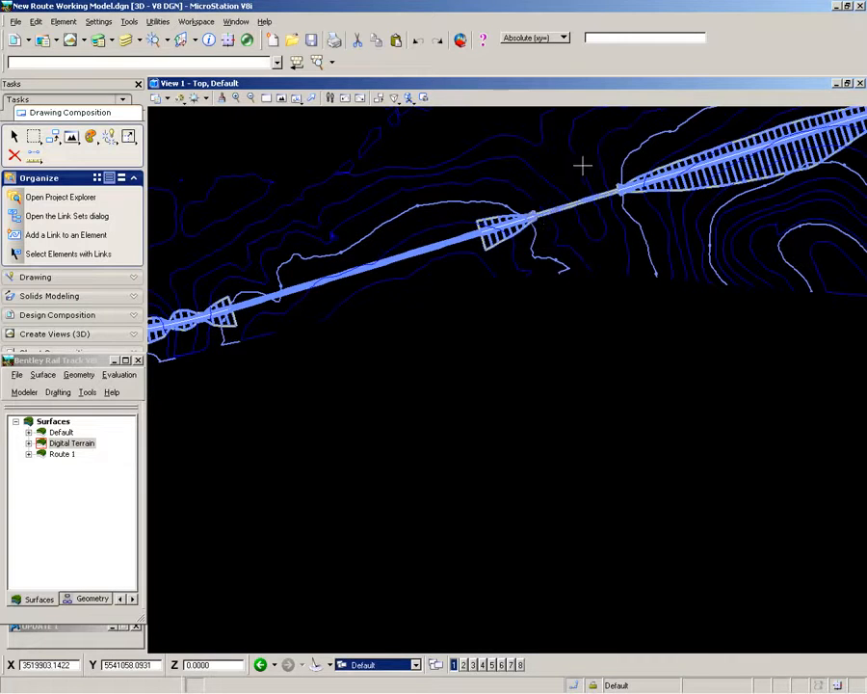
{"action": "mouse_move", "coordinate": [625, 181]}
{"action": "middle_mouse_down"}
{"action": "mouse_move", "coordinate": [486, 195]}
{"action": "mouse_move", "coordinate": [374, 246]}
{"action": "middle_mouse_up"}
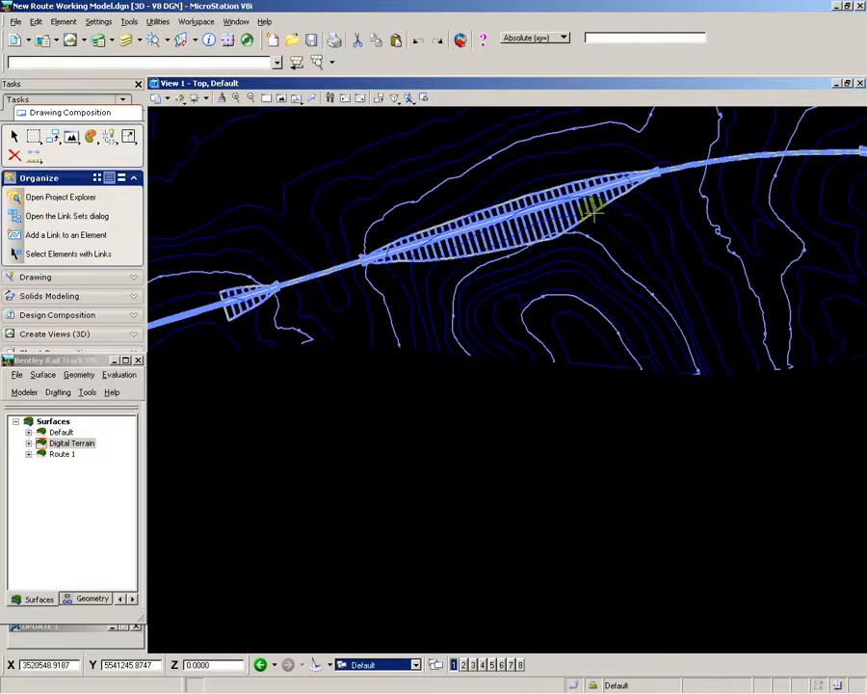
{"action": "middle_click_drag", "start_coordinate": [601, 199], "coordinate": [444, 217]}
{"action": "middle_click_drag", "start_coordinate": [656, 196], "coordinate": [300, 219]}
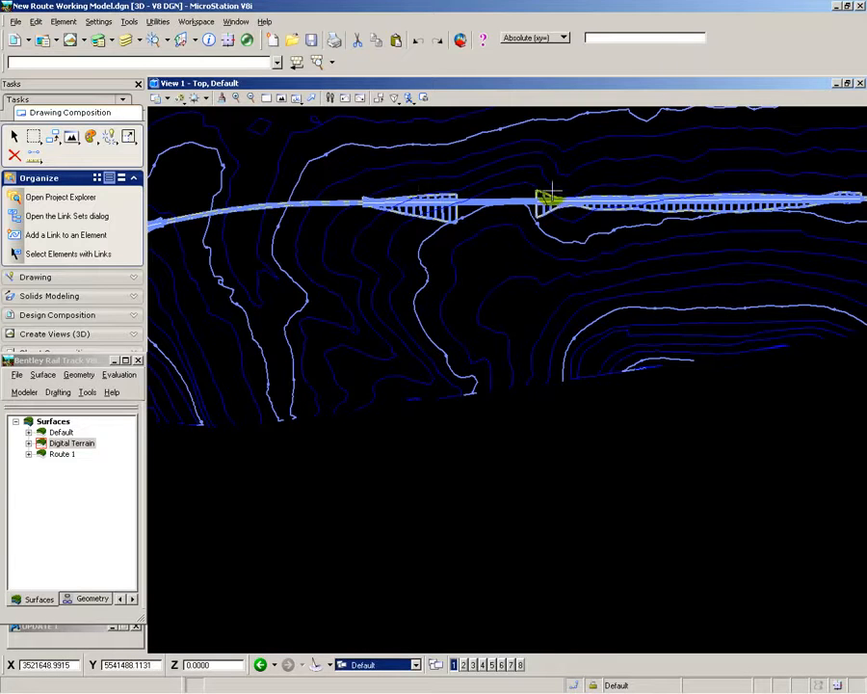
{"action": "middle_click_drag", "start_coordinate": [639, 199], "coordinate": [290, 200]}
{"action": "middle_click_drag", "start_coordinate": [593, 199], "coordinate": [407, 217]}
{"action": "middle_click_drag", "start_coordinate": [568, 200], "coordinate": [377, 299]}
{"action": "middle_click_drag", "start_coordinate": [511, 204], "coordinate": [439, 294]}
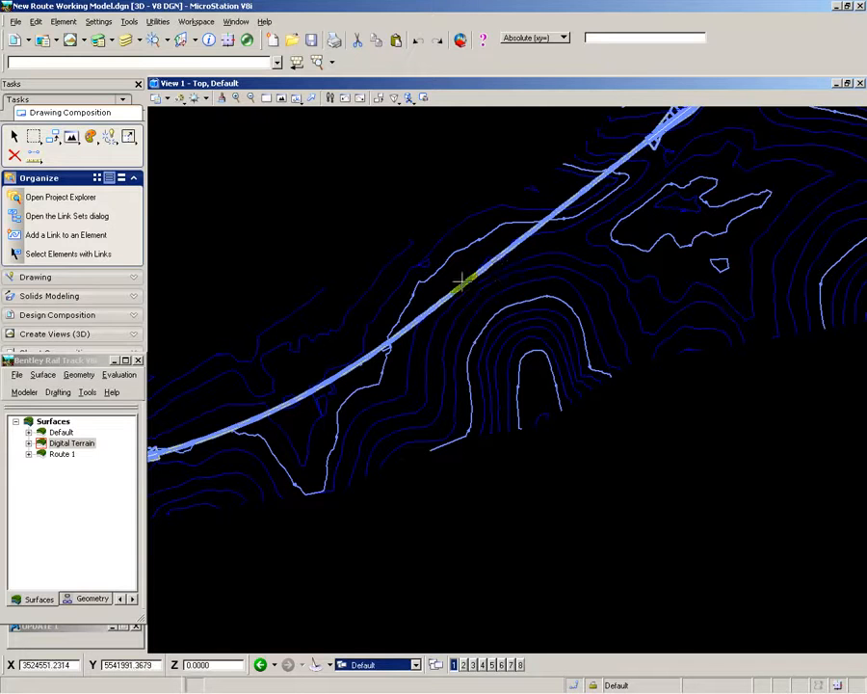
{"action": "mouse_move", "coordinate": [654, 183]}
{"action": "middle_mouse_down"}
{"action": "mouse_move", "coordinate": [456, 344]}
{"action": "mouse_move", "coordinate": [481, 338]}
{"action": "middle_mouse_up"}
{"action": "mouse_move", "coordinate": [620, 278]}
{"action": "middle_mouse_down"}
{"action": "mouse_move", "coordinate": [513, 282]}
{"action": "mouse_move", "coordinate": [422, 316]}
{"action": "middle_mouse_up"}
{"action": "middle_click_drag", "start_coordinate": [815, 254], "coordinate": [332, 233]}
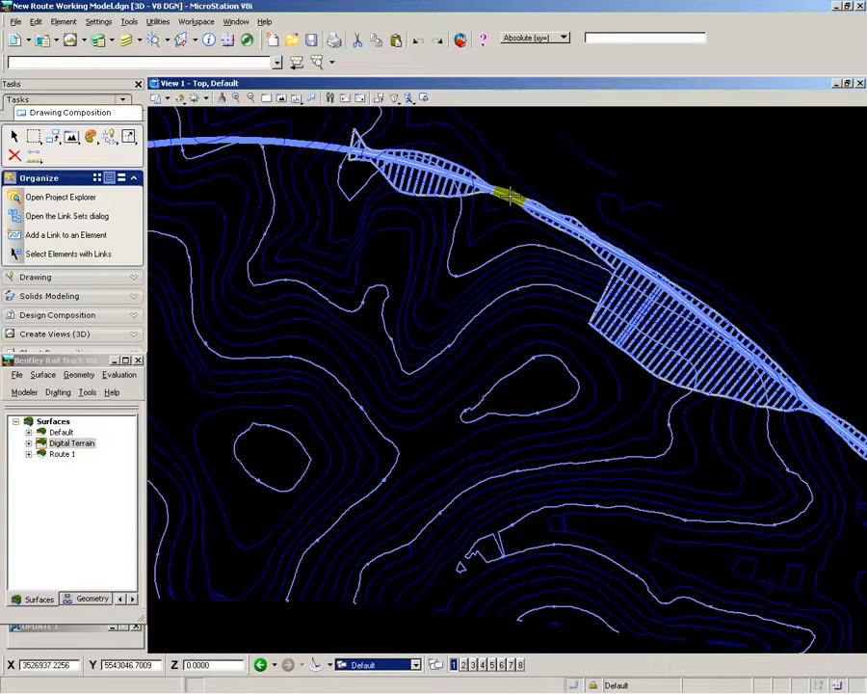
{"action": "middle_click_drag", "start_coordinate": [805, 437], "coordinate": [505, 384]}
{"action": "middle_click_drag", "start_coordinate": [751, 402], "coordinate": [471, 387]}
{"action": "middle_click_drag", "start_coordinate": [641, 363], "coordinate": [558, 333]}
{"action": "middle_click_drag", "start_coordinate": [751, 257], "coordinate": [528, 332]}
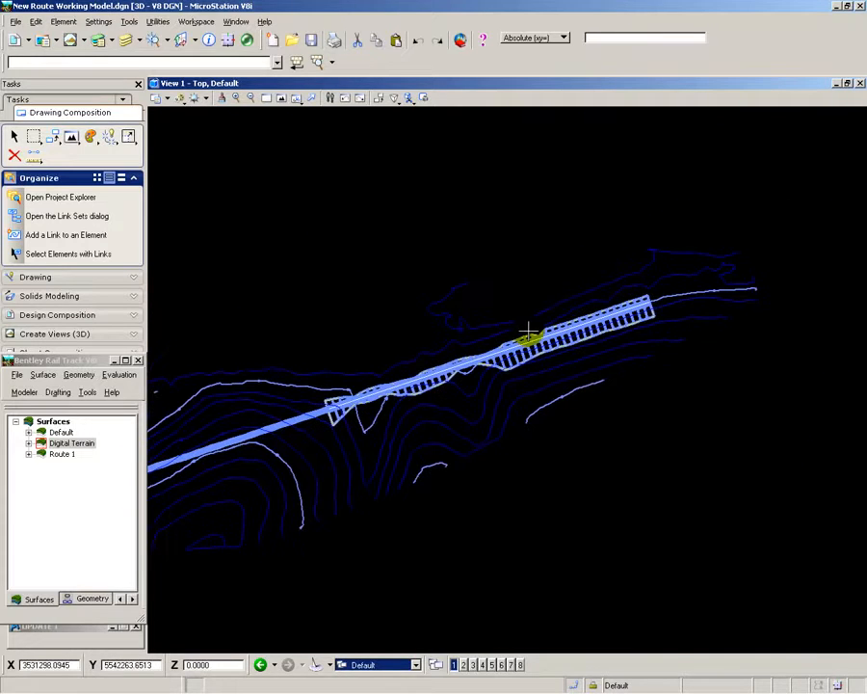
- Run a Drive Roadway simulation along the Route 1 horizontal alignment with the VA vertical alignment
{"action": "left_click", "coordinate": [281, 98]}
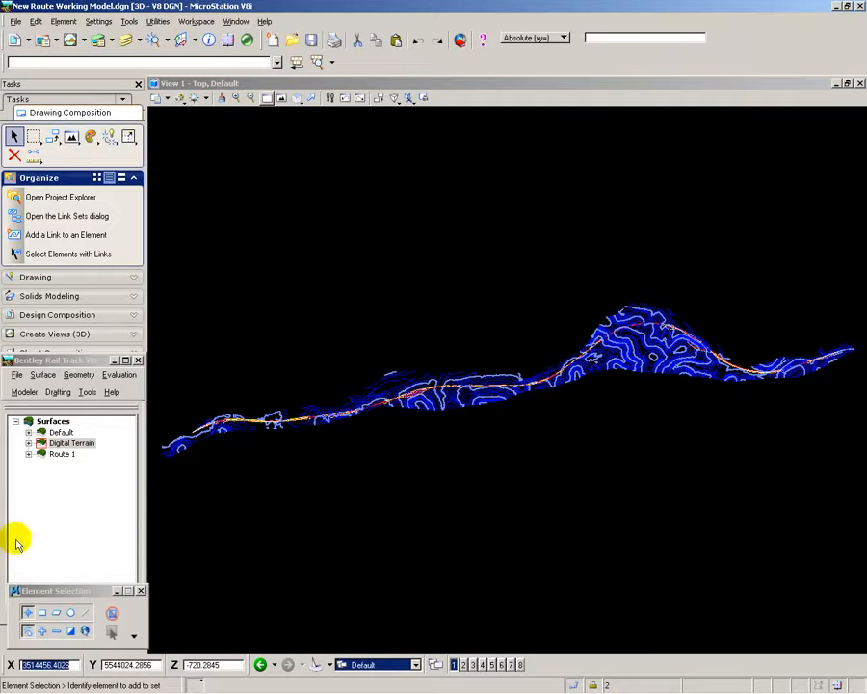
{"action": "left_click", "coordinate": [25, 392]}
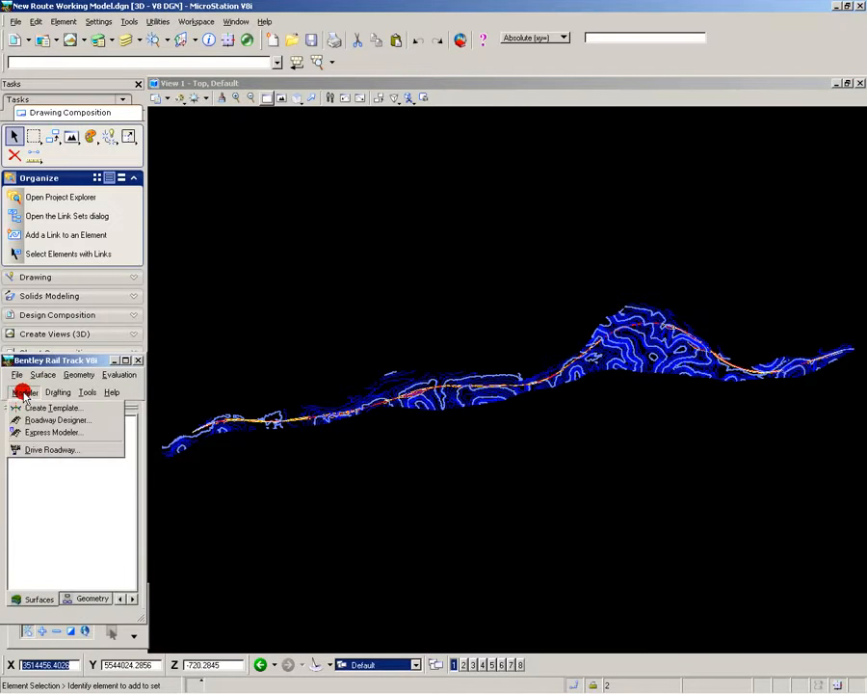
{"action": "left_click", "coordinate": [27, 445]}
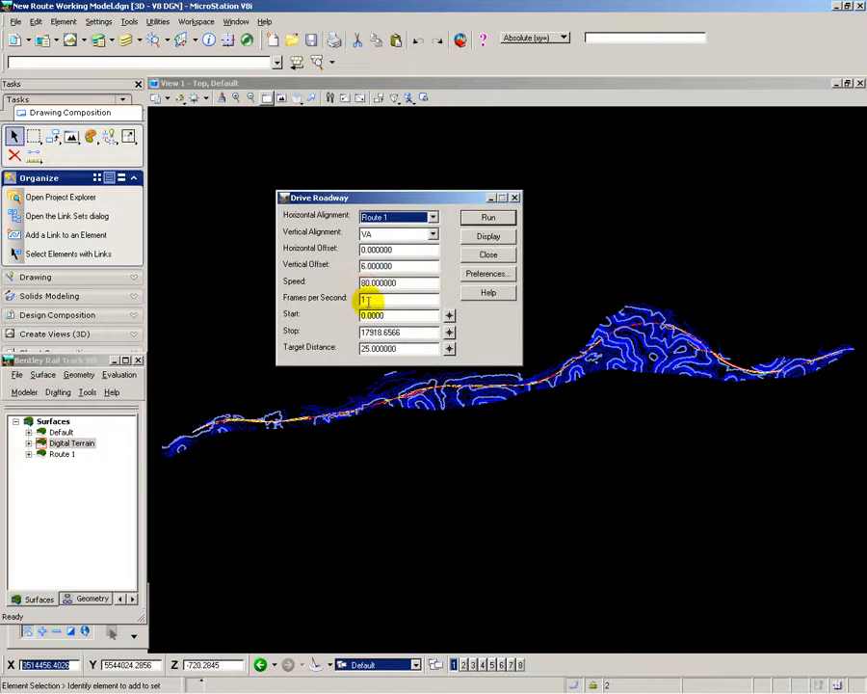
{"action": "left_click", "coordinate": [487, 218]}
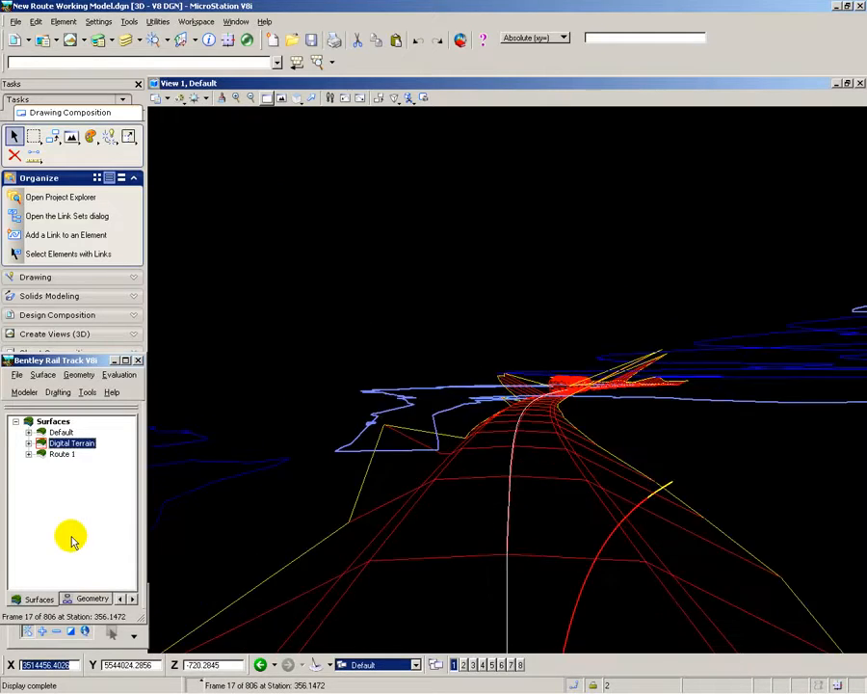